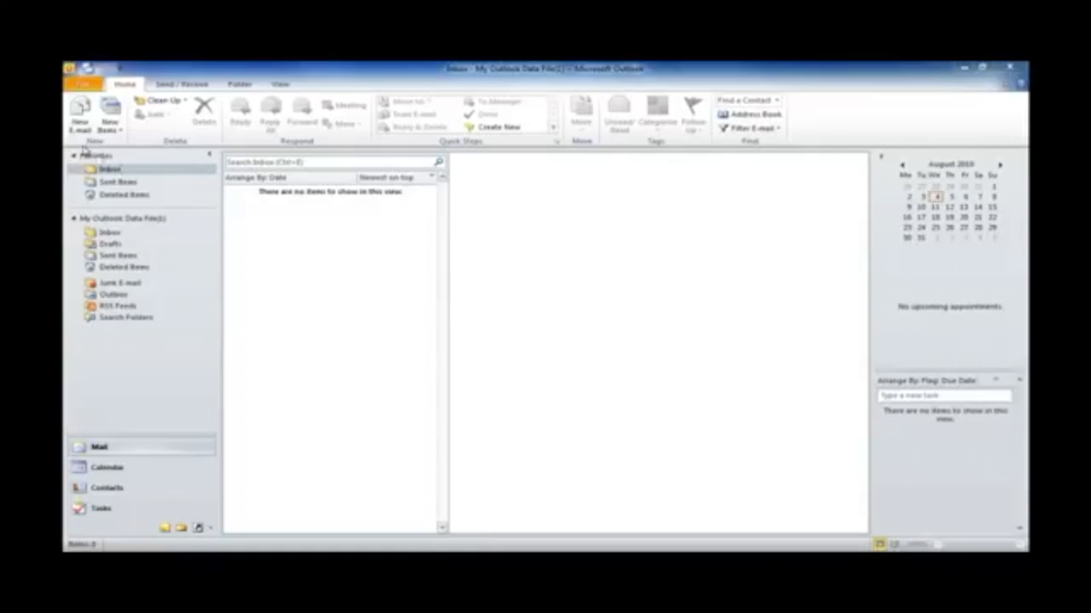
Start Add Account from File > Info to reach the empty Auto Account Setup form, then open the Start menu
{"action": "left_click", "coordinate": [83, 83]}
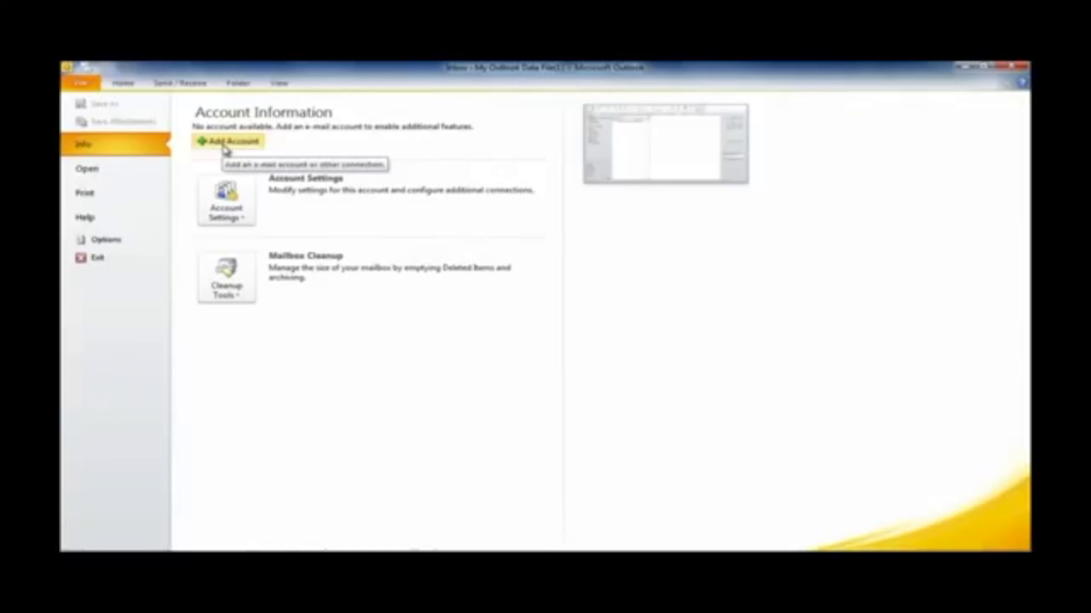
{"action": "left_click", "coordinate": [225, 147]}
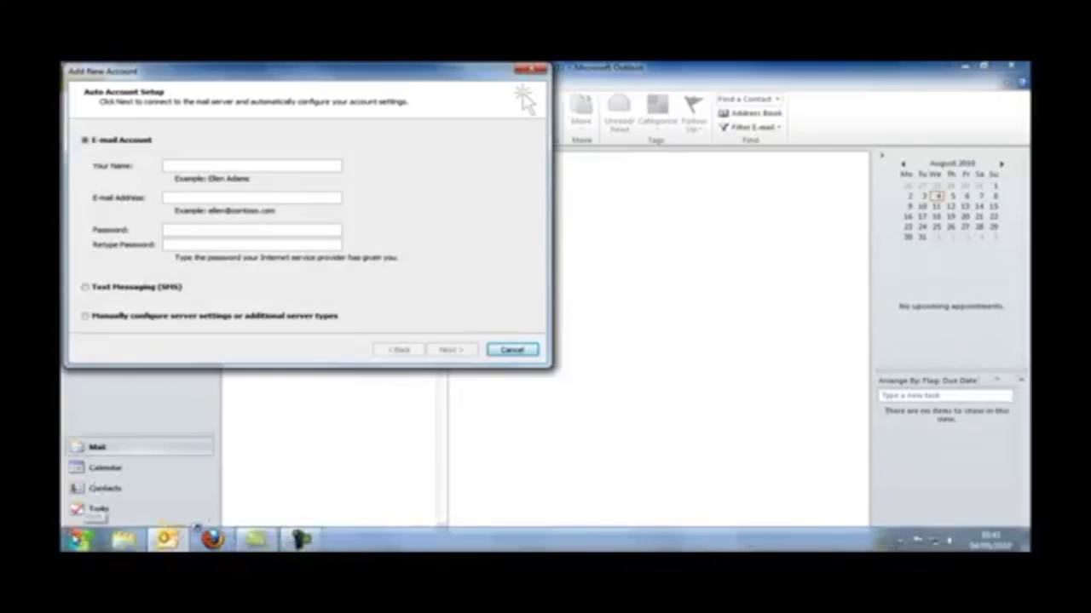
{"action": "left_click", "coordinate": [81, 540]}
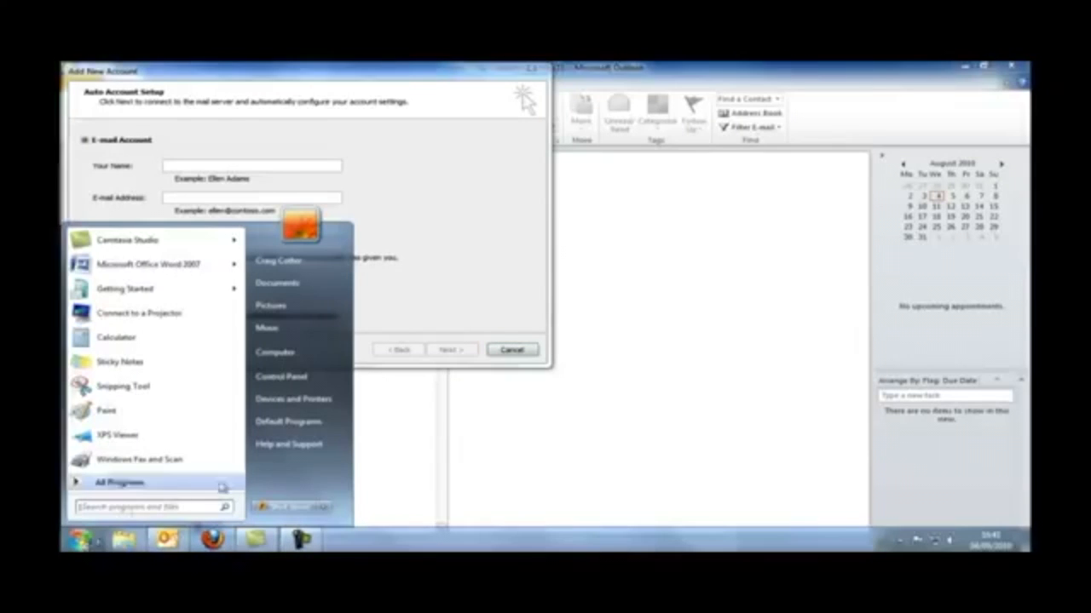
Check E-mail Accounts in Control Panel's Mail (32-bit) applet, which lists no accounts, and close the extra new-account wizard
{"action": "left_click", "coordinate": [294, 384]}
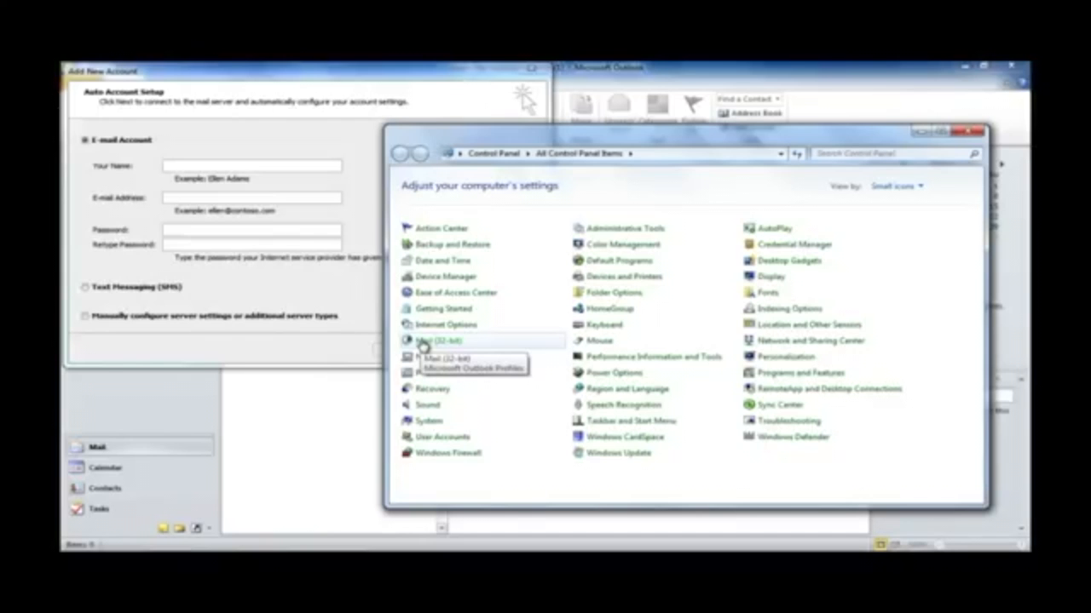
{"action": "left_click", "coordinate": [423, 342]}
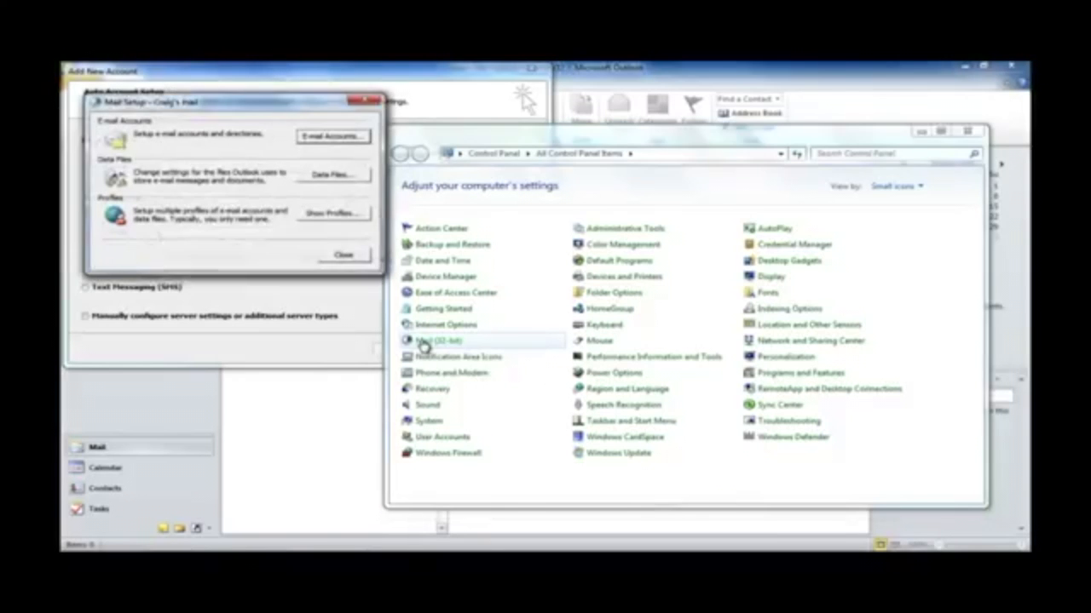
{"action": "left_click", "coordinate": [315, 138]}
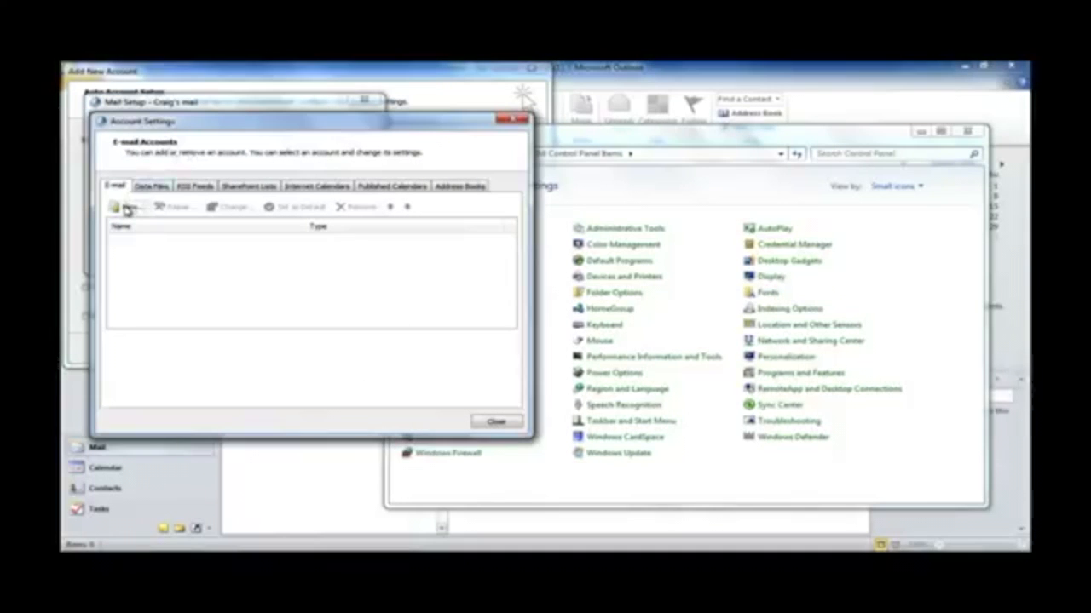
{"action": "left_click", "coordinate": [126, 209]}
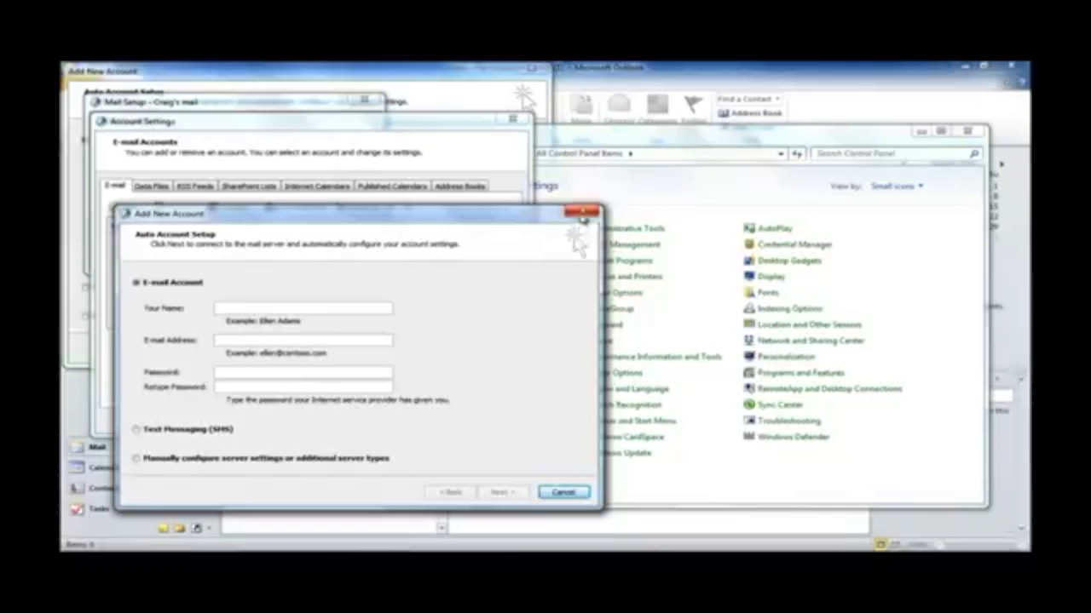
{"action": "left_click", "coordinate": [582, 212]}
Close Account Settings, then choose manual server configuration with Internet E-mail as the service
{"action": "left_click", "coordinate": [519, 124]}
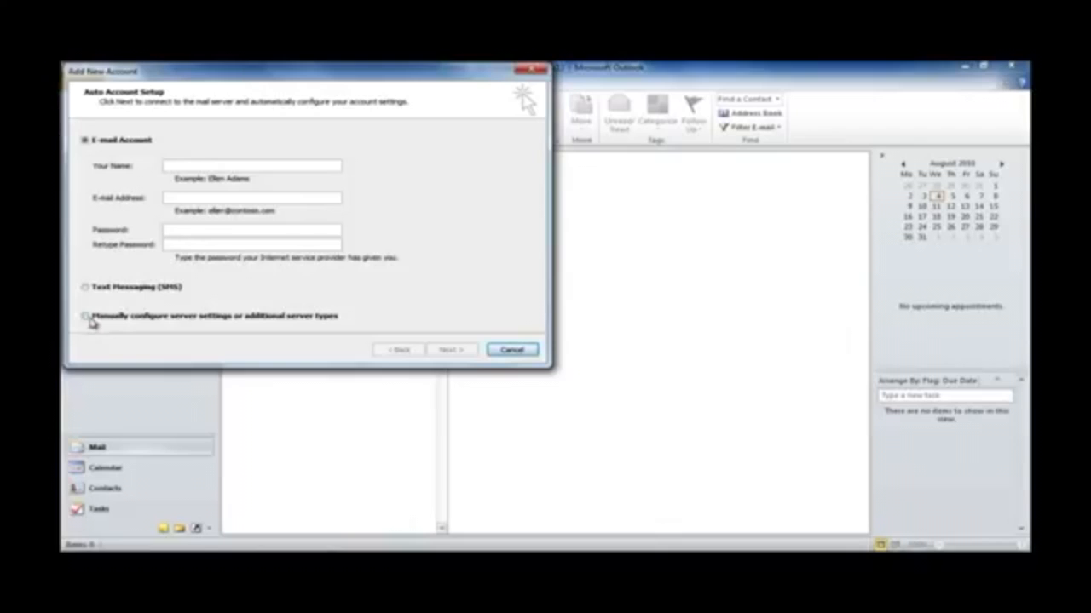
{"action": "left_click", "coordinate": [85, 316]}
{"action": "left_click", "coordinate": [451, 350]}
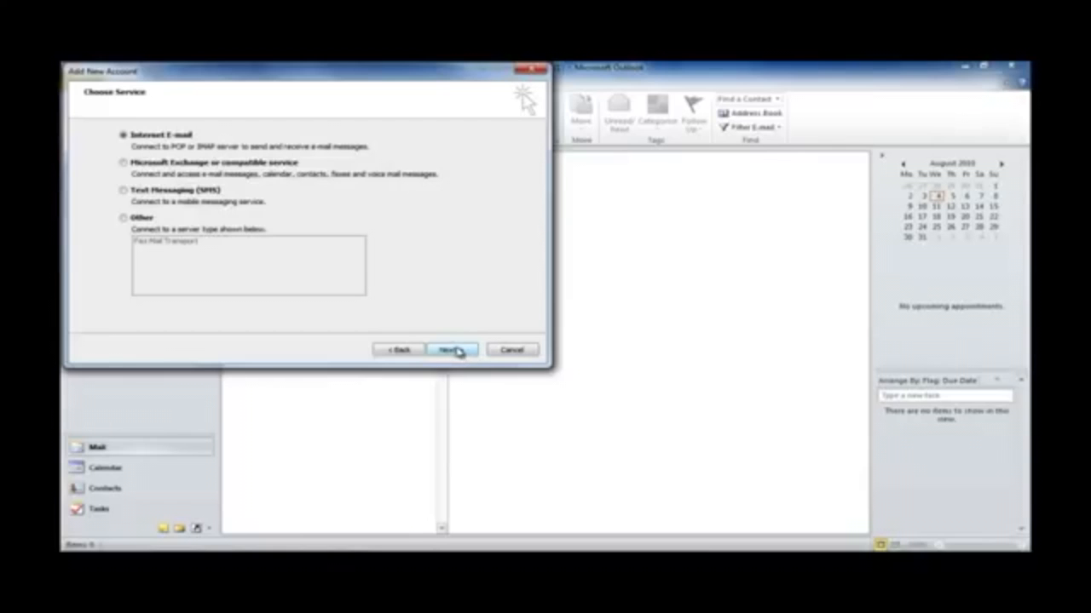
{"action": "left_click", "coordinate": [452, 350]}
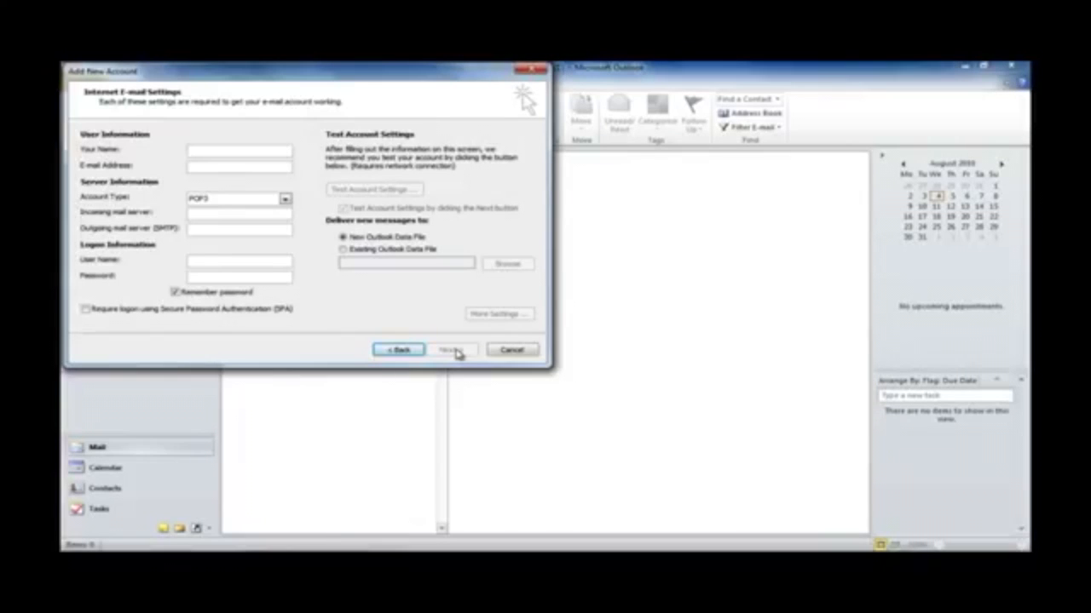
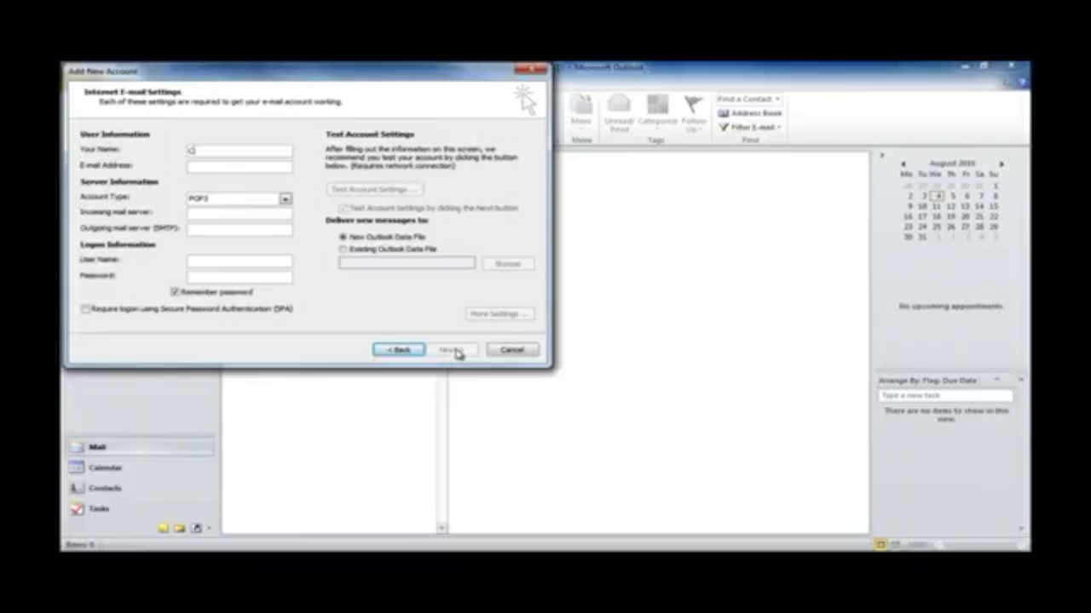
Enter the account holder's full name and e-mail address in Your Name and E-mail Address
{"action": "key", "text": "Tab"}
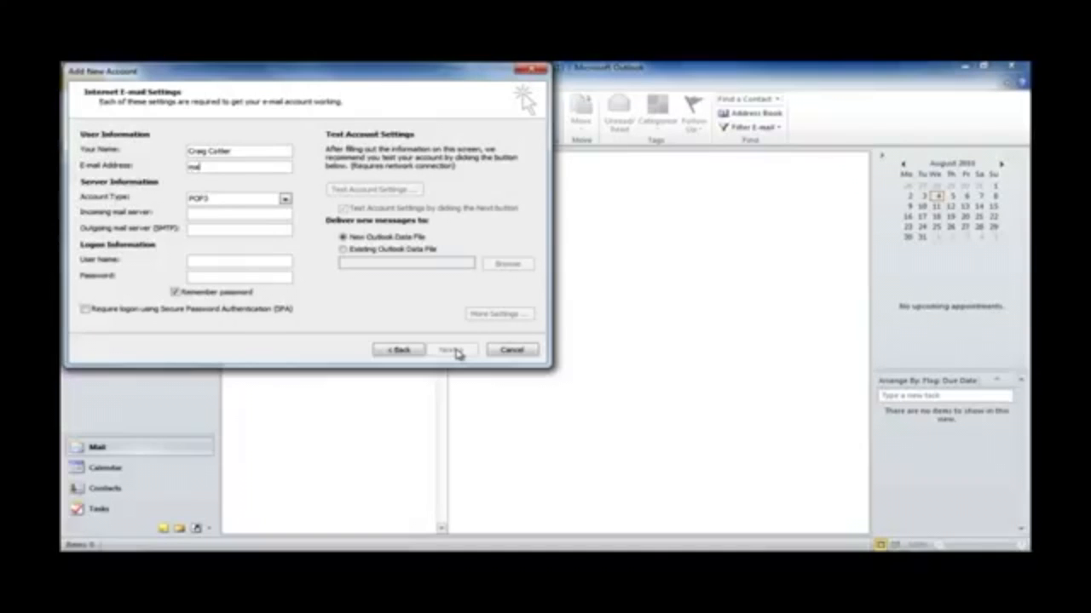
Choose IMAP as the account type and enter the same mail server for incoming and outgoing (SMTP)
{"action": "left_click", "coordinate": [241, 205]}
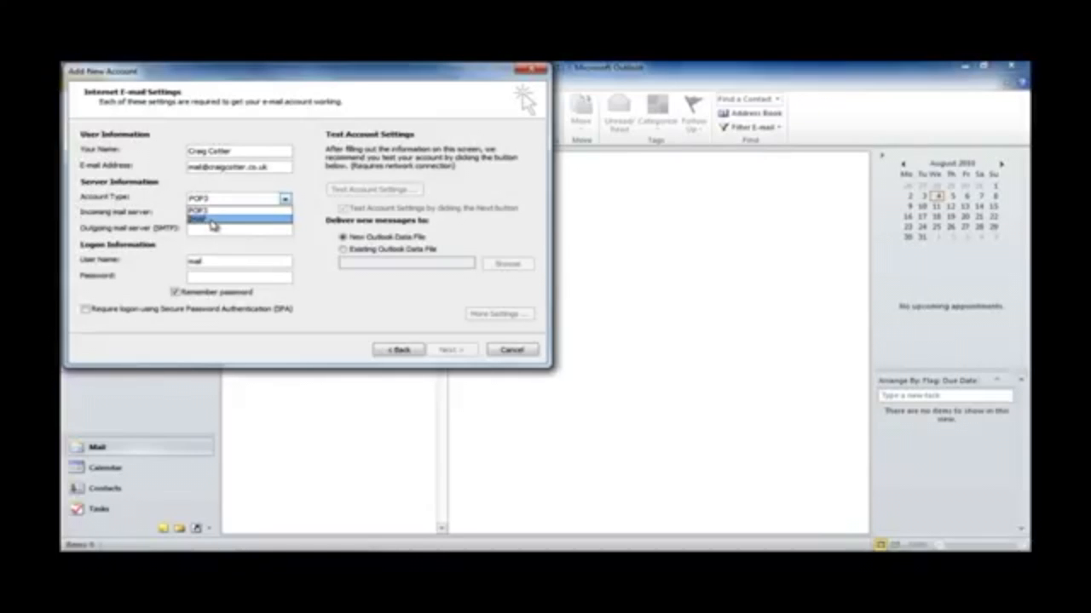
{"action": "left_click", "coordinate": [206, 223]}
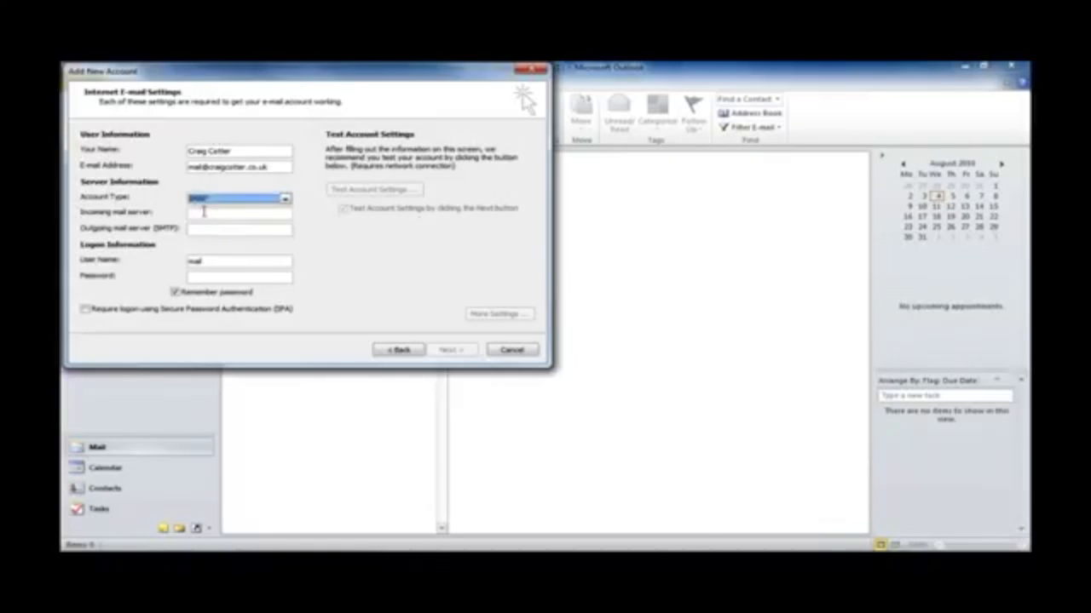
{"action": "left_click", "coordinate": [202, 211]}
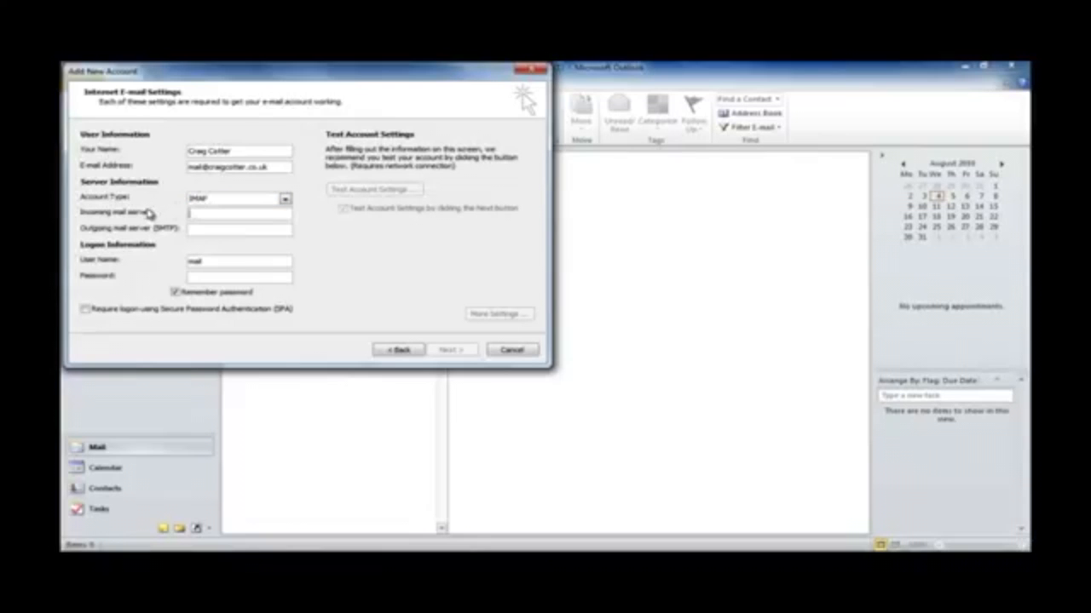
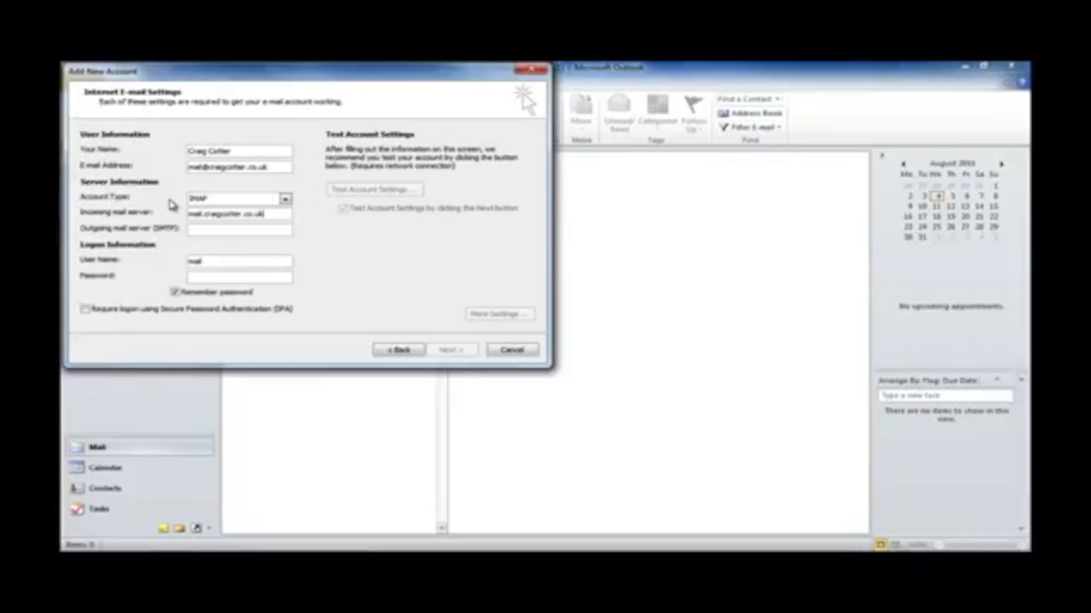
{"action": "key", "text": "Tab"}
{"action": "type", "text": "mail"}
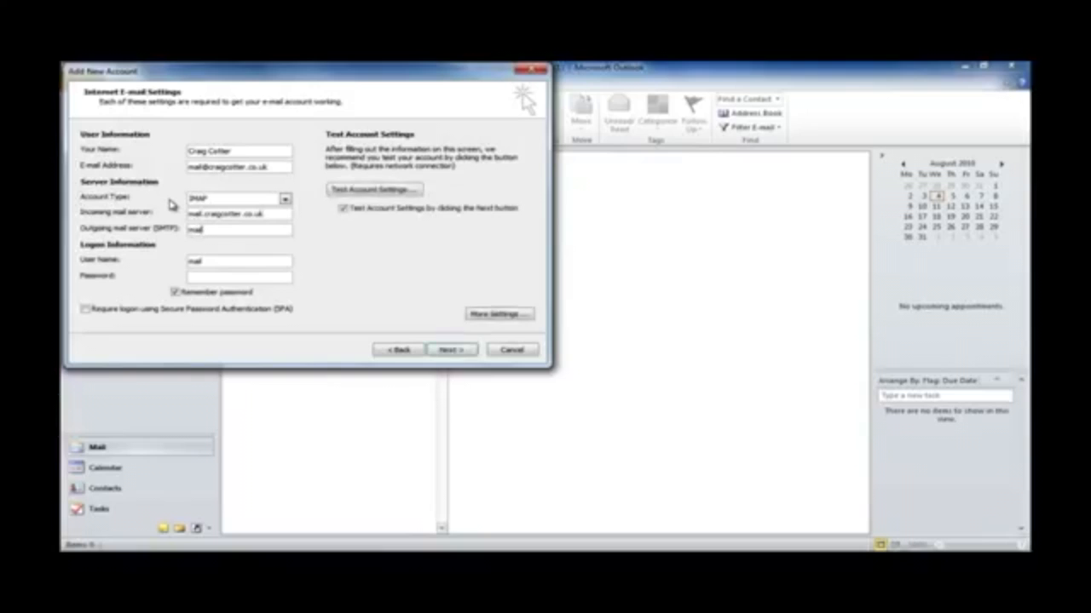
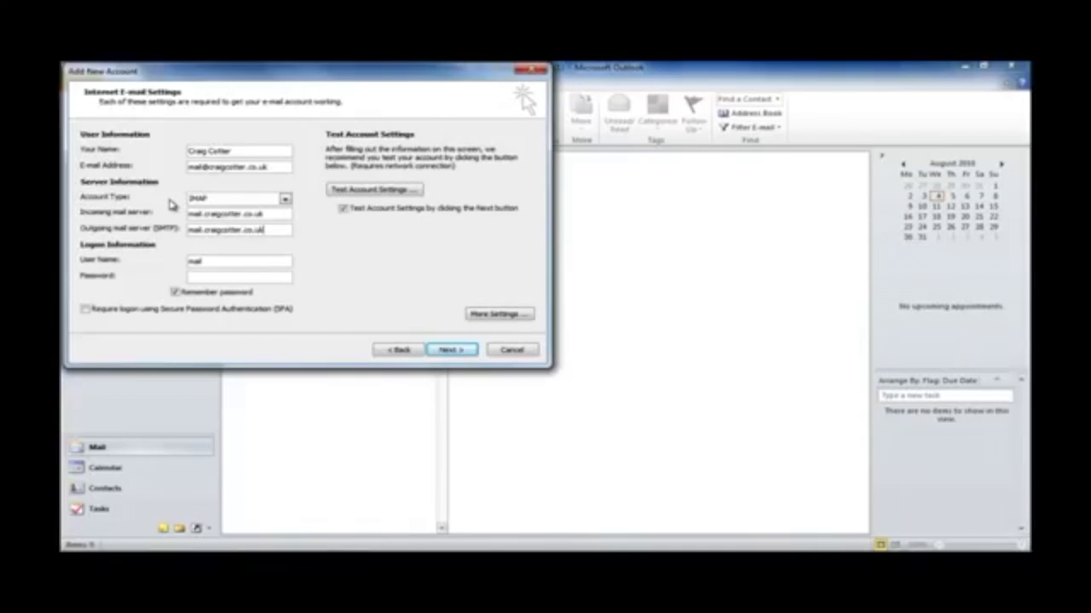
Replace the auto-filled user name with the full e-mail address and enter the account password
{"action": "left_click", "coordinate": [214, 264]}
{"action": "key", "text": "BackSpace"}
{"action": "key", "text": "BackSpace"}
{"action": "key", "text": "BackSpace"}
{"action": "key", "text": "BackSpace"}
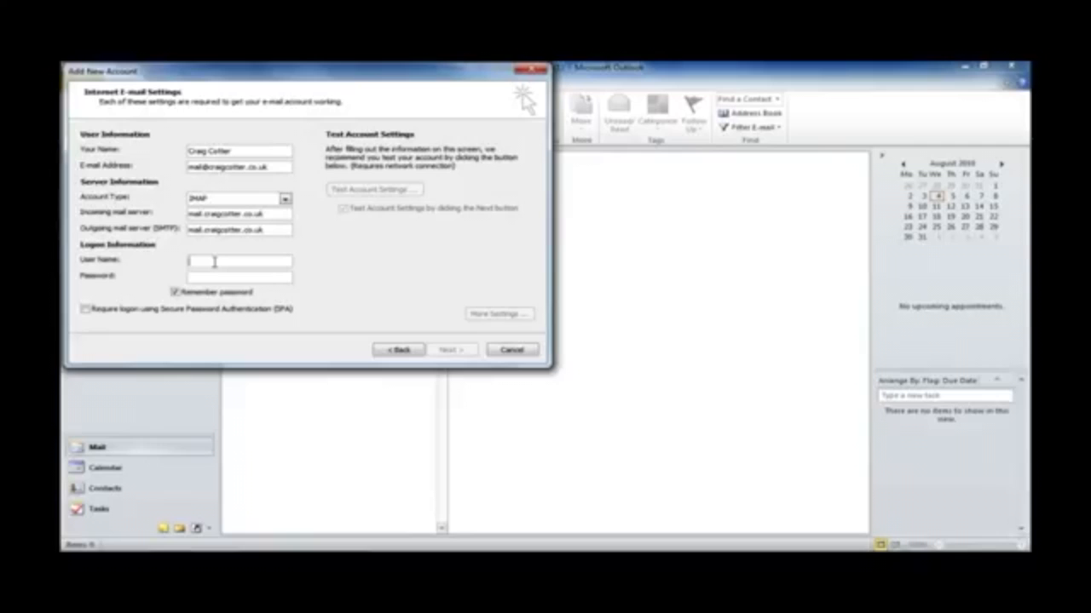
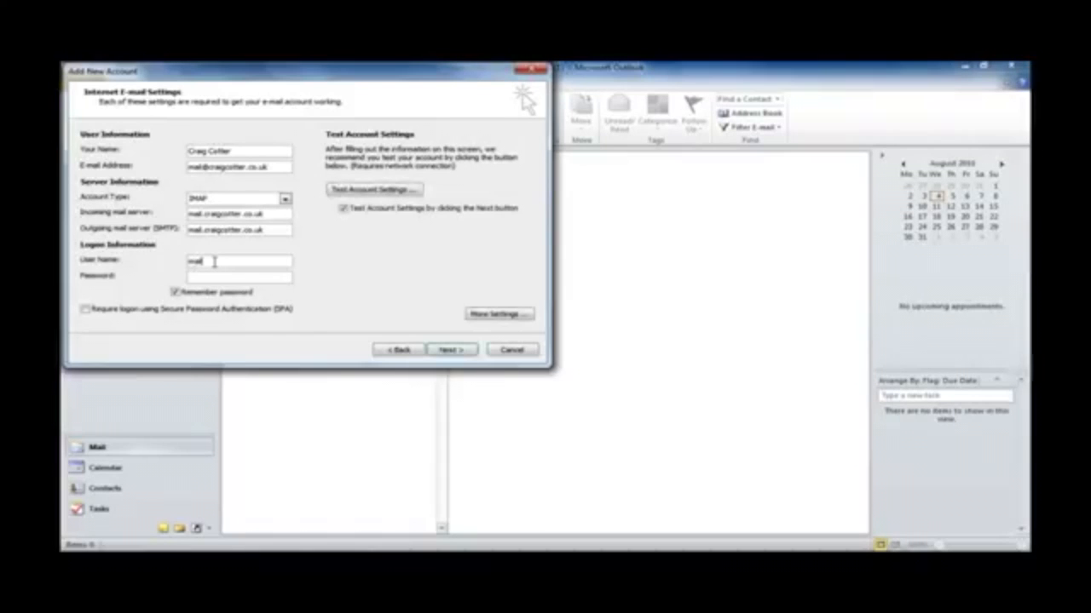
{"action": "key", "text": "Tab"}
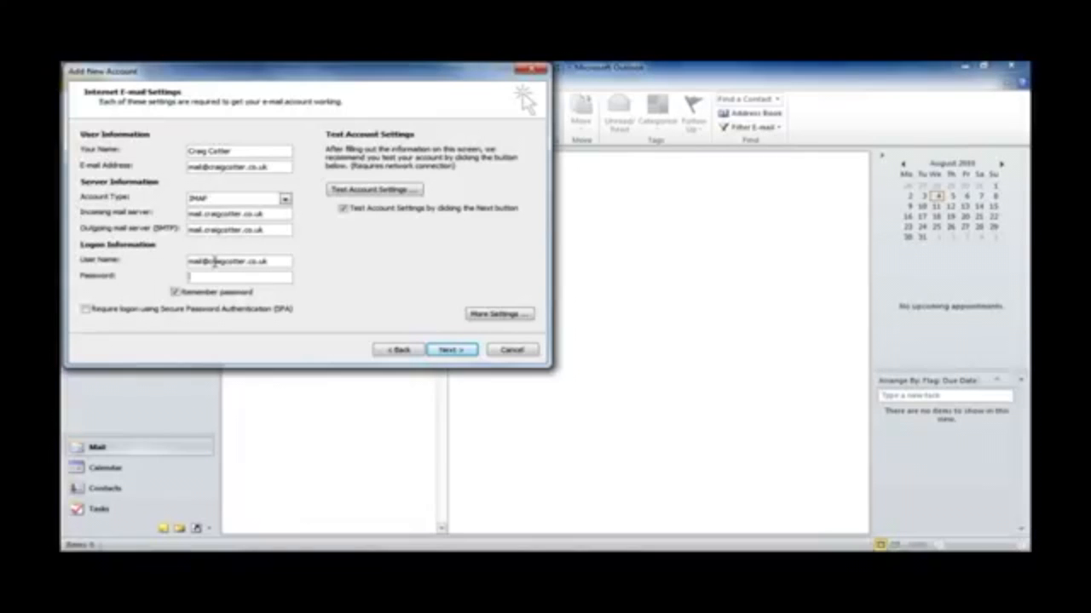
{"action": "type", "text": "******************"}
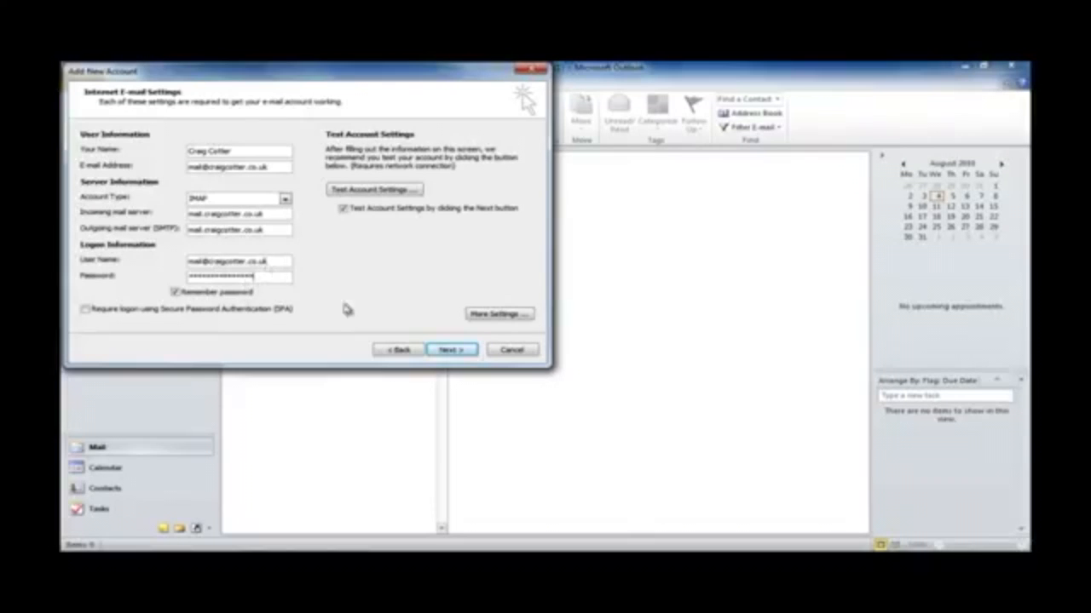
In More Settings, tick 'My outgoing server (SMTP) requires authentication', check Advanced ports (SMTP 25), and save
{"action": "left_click", "coordinate": [493, 315]}
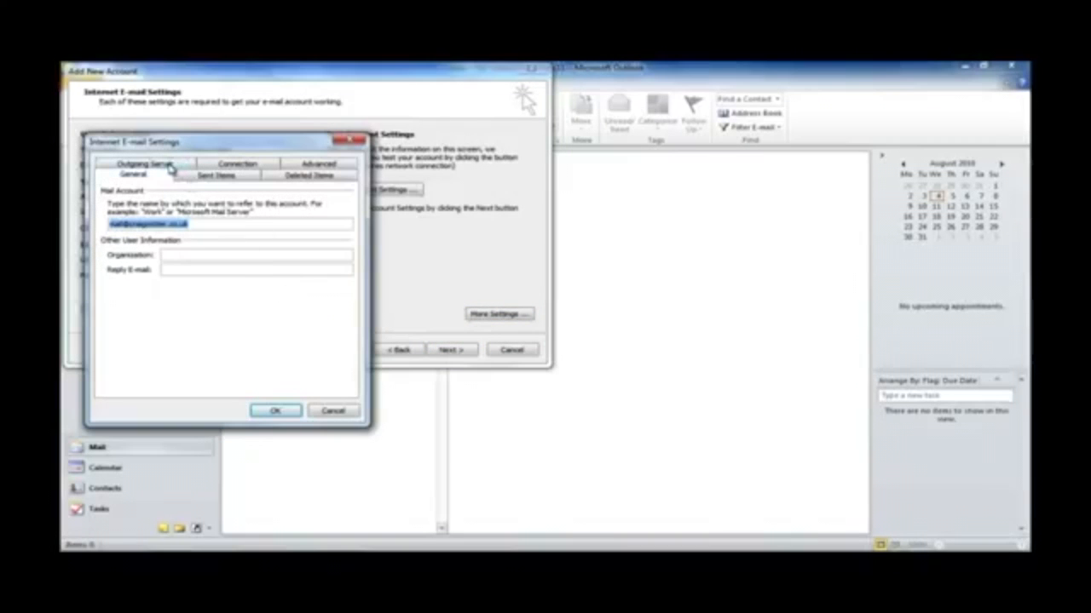
{"action": "left_click", "coordinate": [169, 167]}
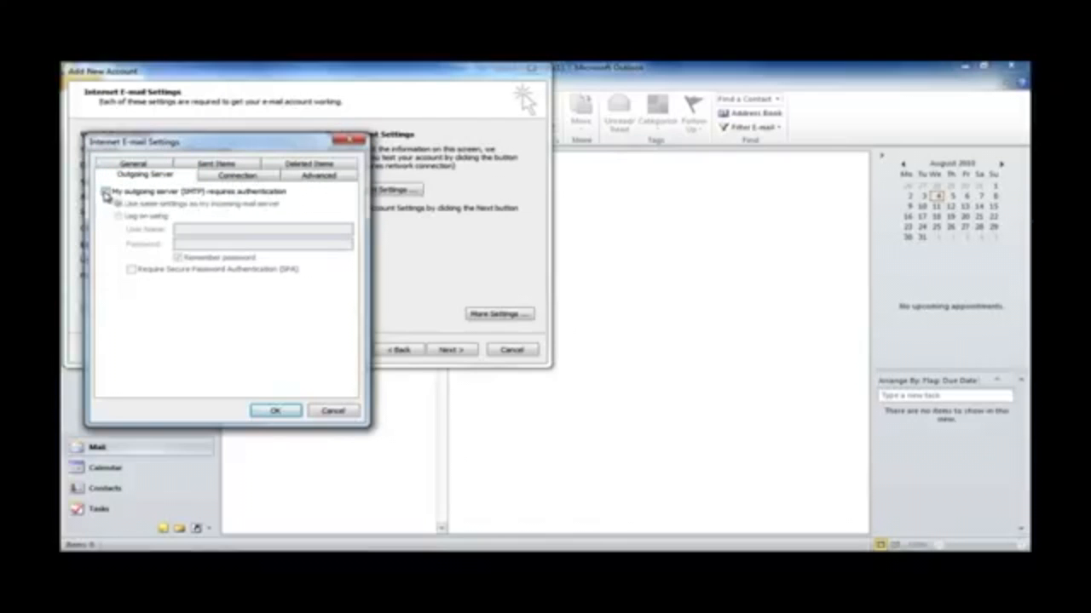
{"action": "left_click", "coordinate": [105, 193]}
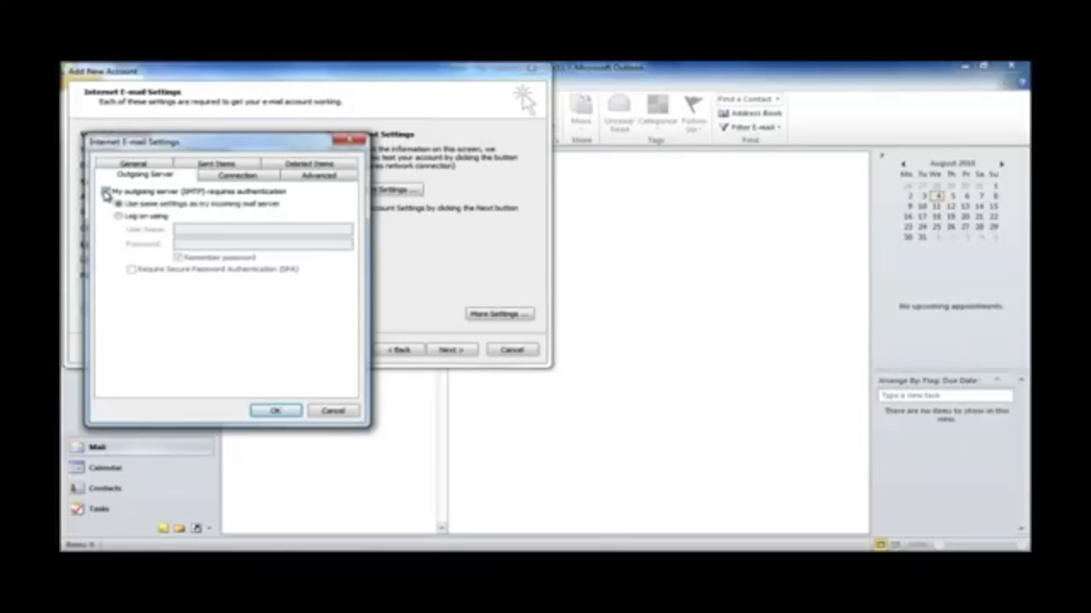
{"action": "left_click", "coordinate": [297, 176]}
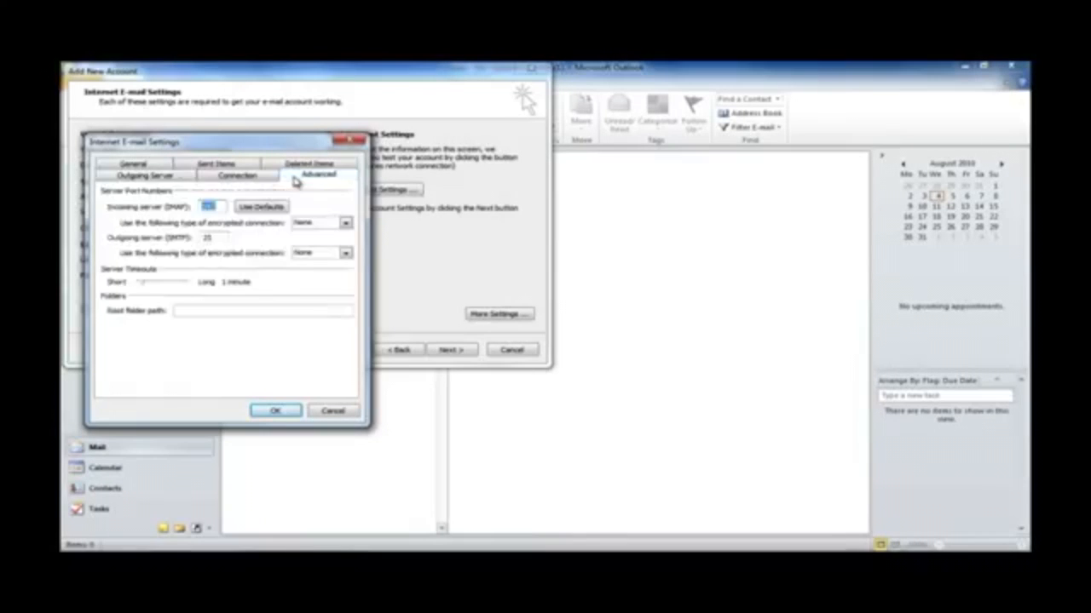
{"action": "left_click", "coordinate": [273, 414]}
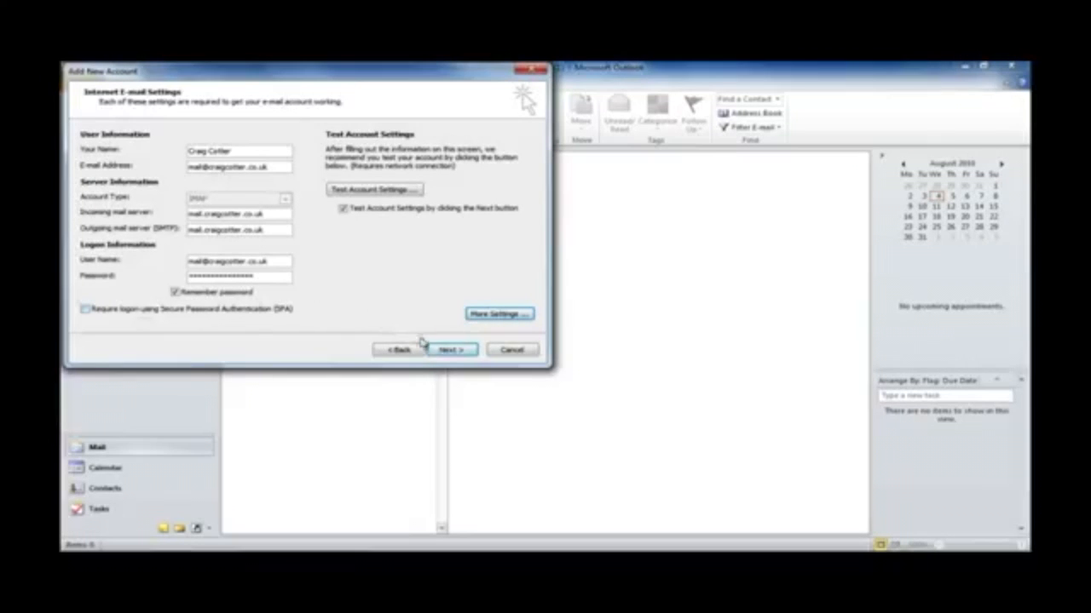
Run Test Account Settings and close the results once both tests succeed
{"action": "left_click", "coordinate": [446, 349]}
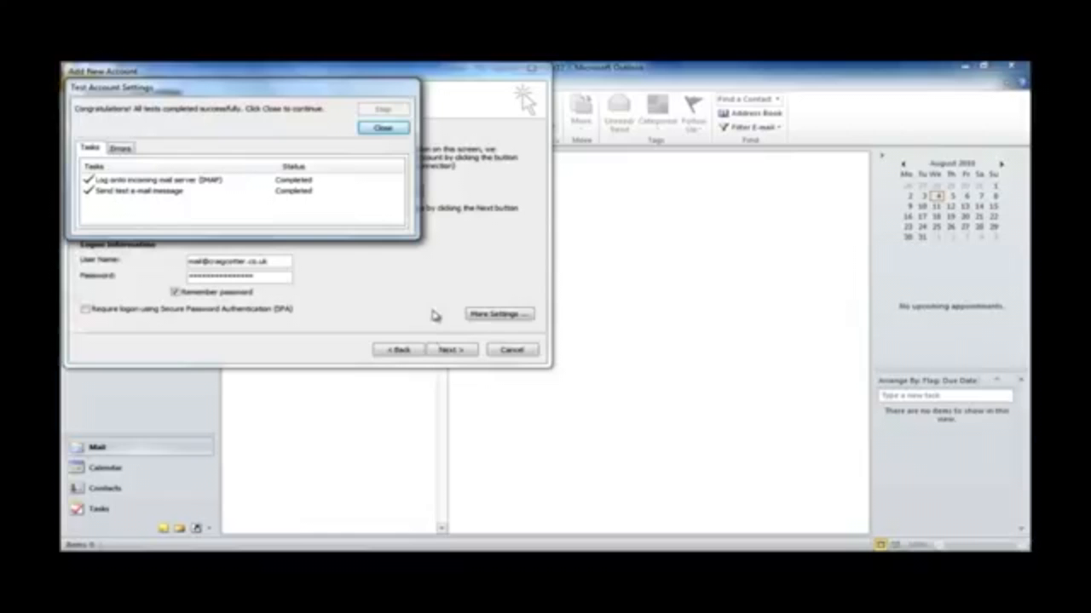
{"action": "left_click", "coordinate": [383, 129]}
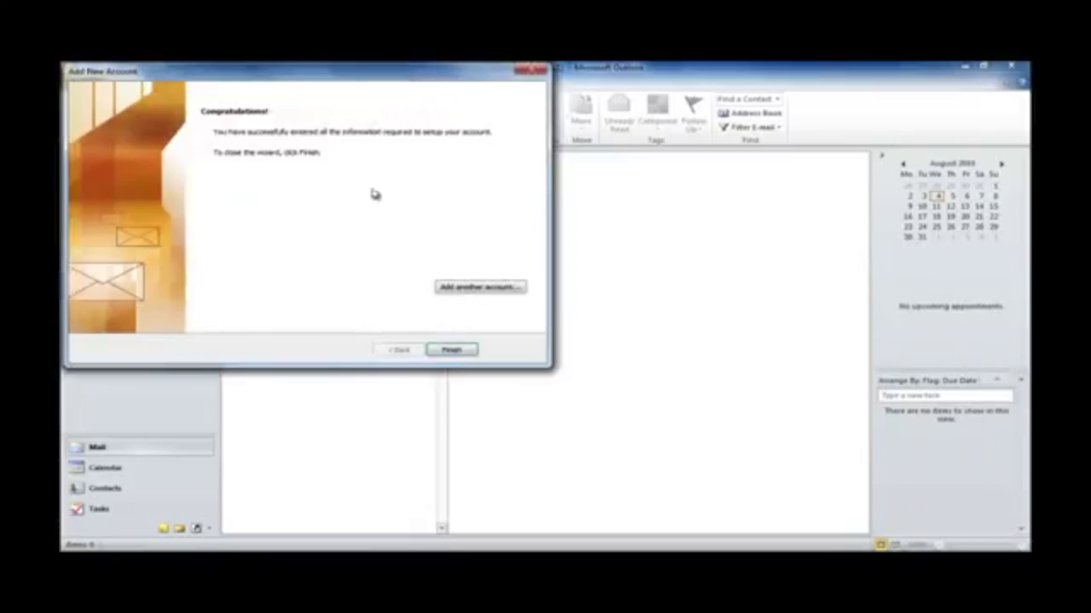